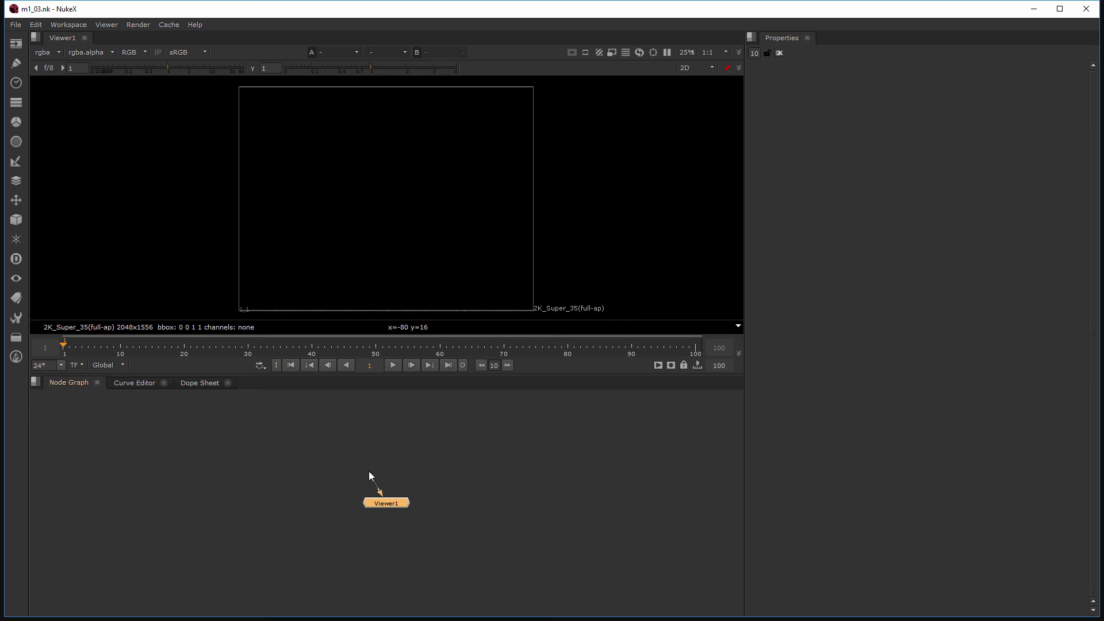
- Move Viewer1 lower and choose the Girl_in_Field_D96_5_002 #####.png sequence (0-306) for a new Read
{"action": "left_click_drag", "start_coordinate": [382, 500], "coordinate": [377, 547]}
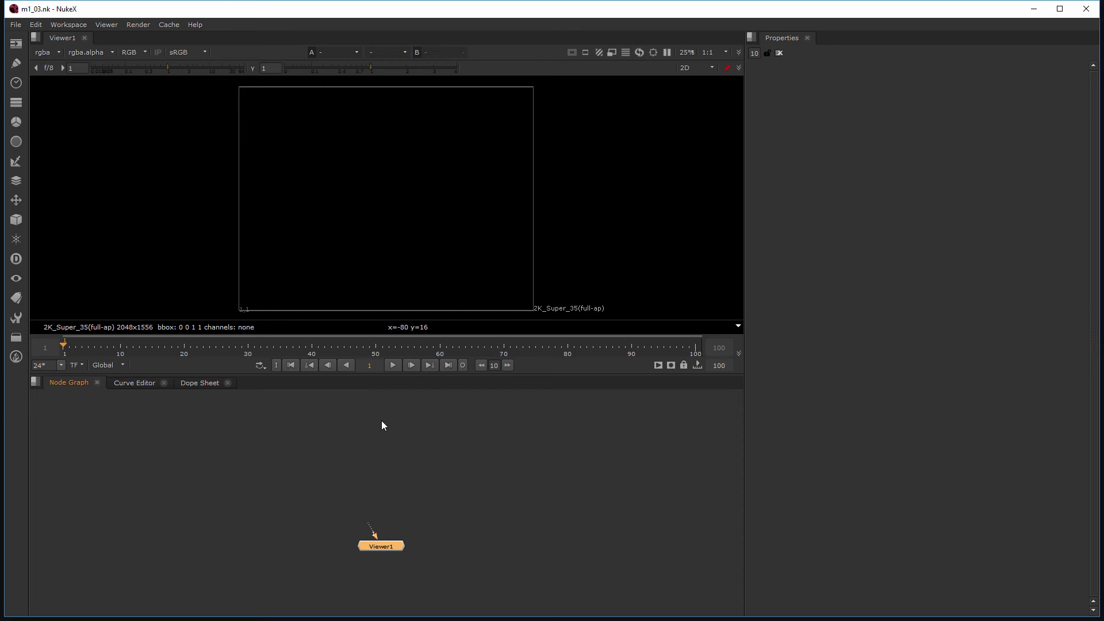
{"action": "key", "text": "r"}
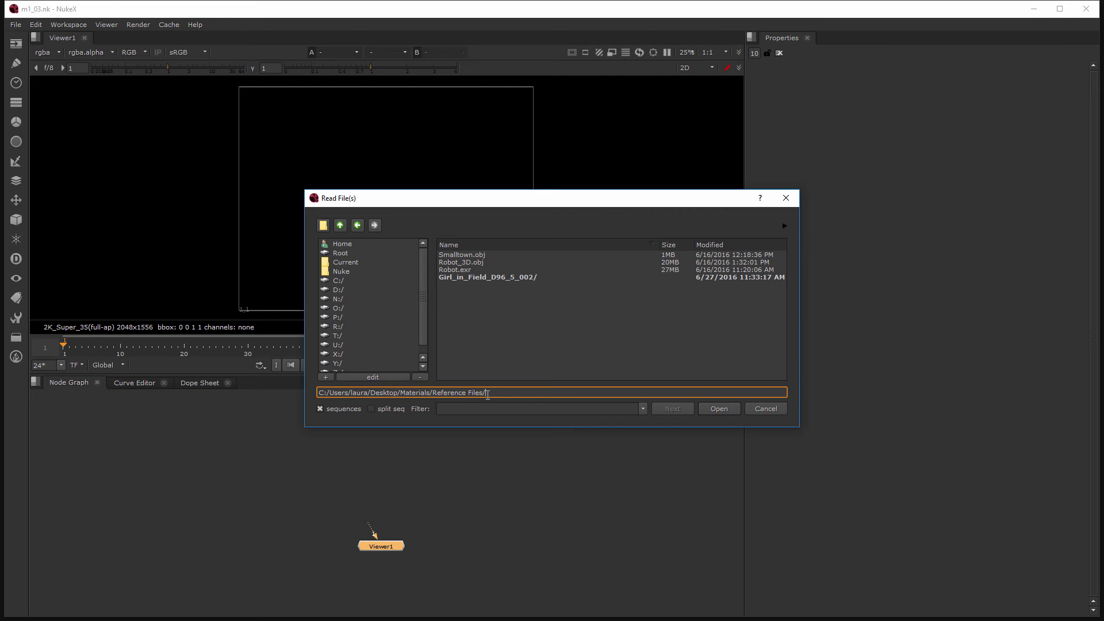
{"action": "double_click", "coordinate": [455, 277]}
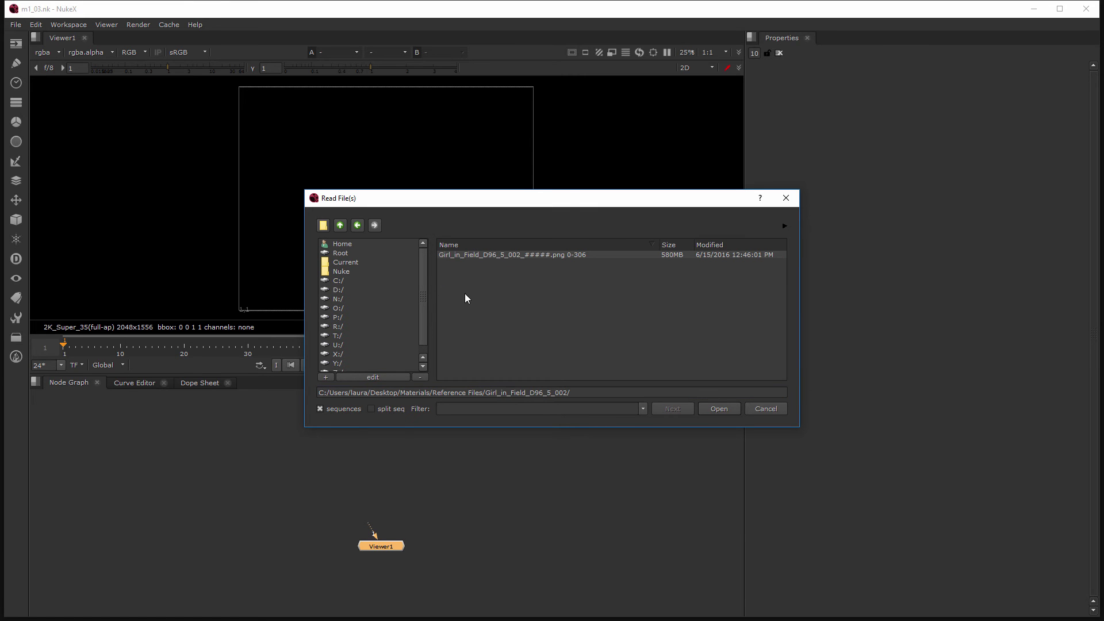
{"action": "left_click", "coordinate": [465, 256]}
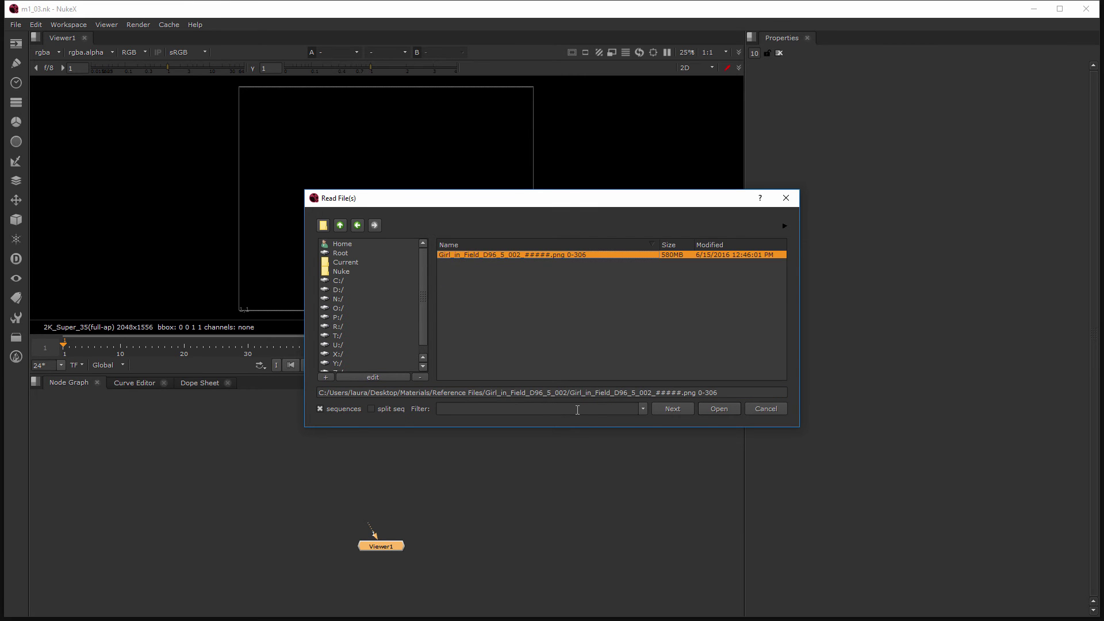
- Load the PNG sequence as Read1 and place it just above Viewer1
{"action": "left_click", "coordinate": [719, 408]}
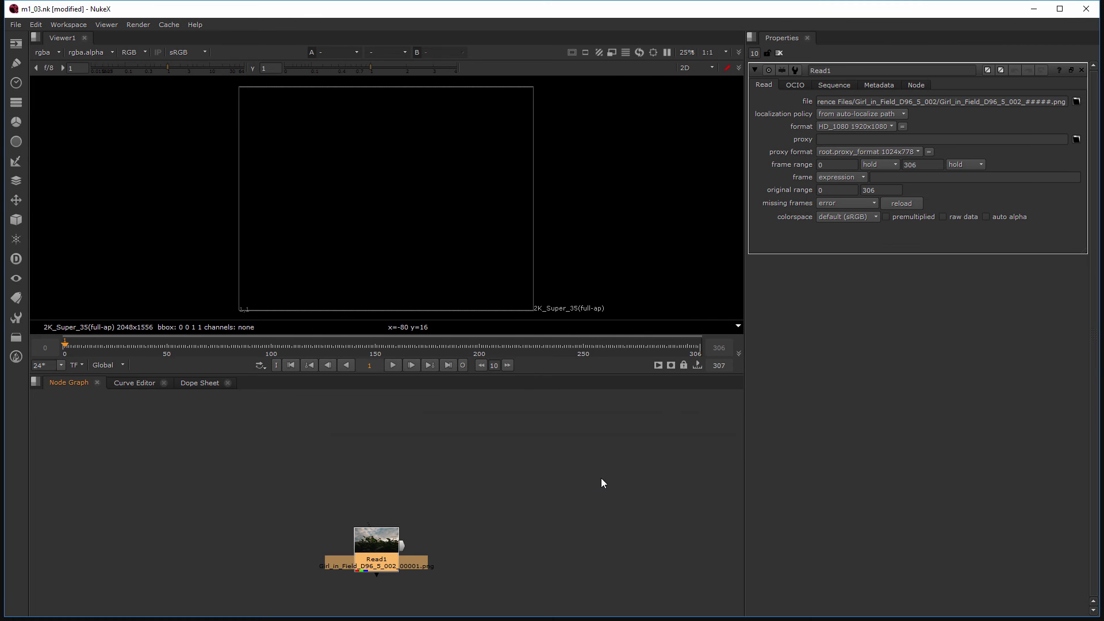
{"action": "left_click_drag", "start_coordinate": [380, 540], "coordinate": [385, 472]}
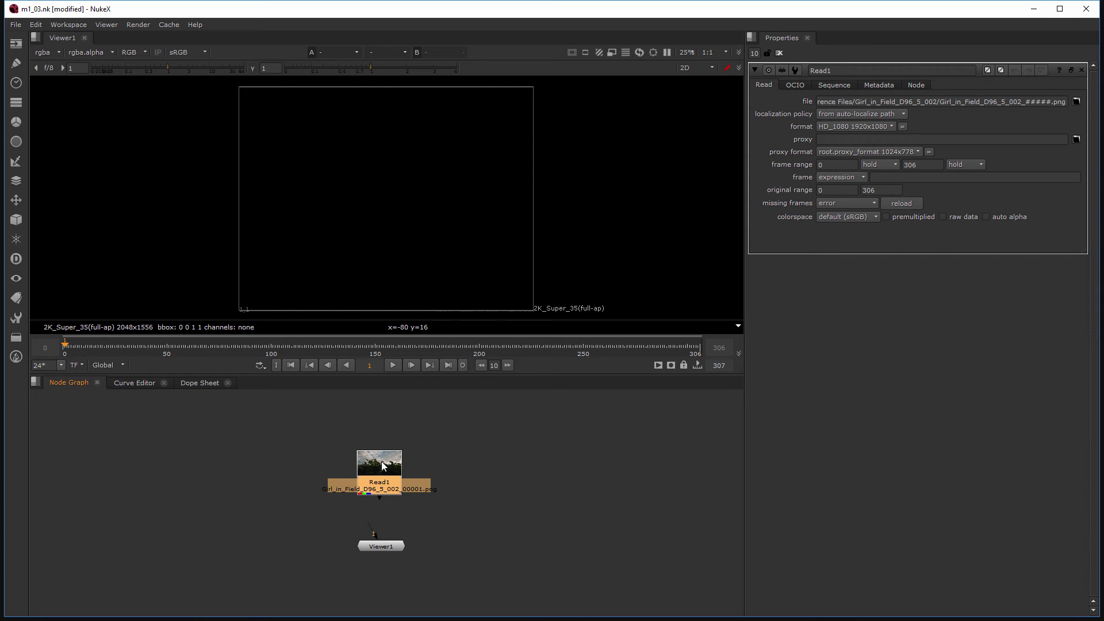
{"action": "left_click_drag", "start_coordinate": [384, 464], "coordinate": [383, 460]}
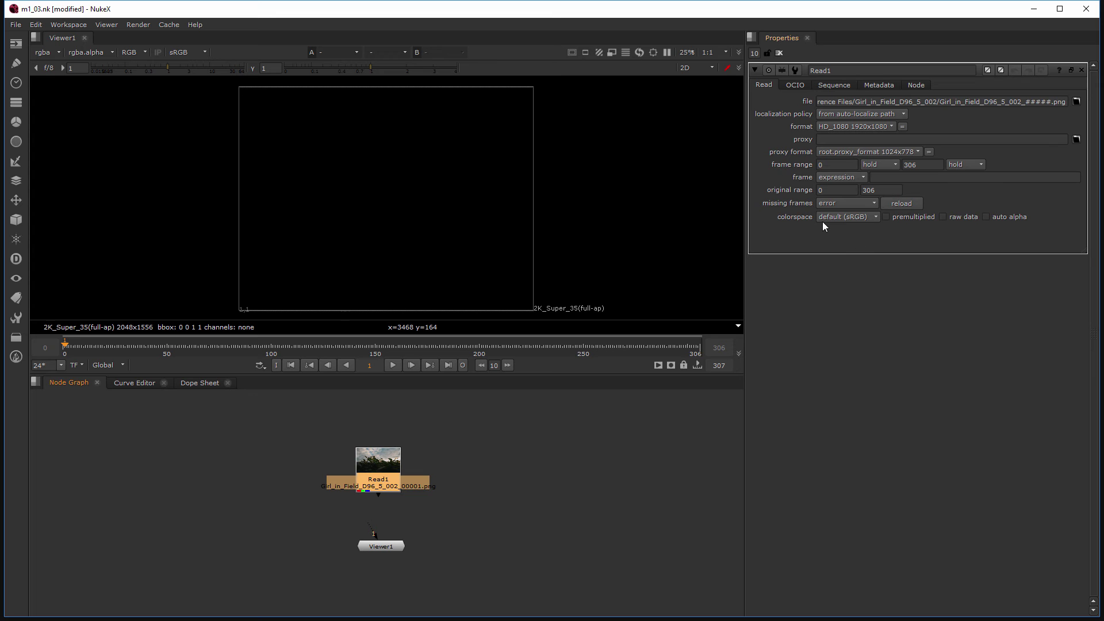
- Review Read1's OCIO, Sequence, Metadata and Node settings, then deselect it
{"action": "left_click", "coordinate": [800, 87]}
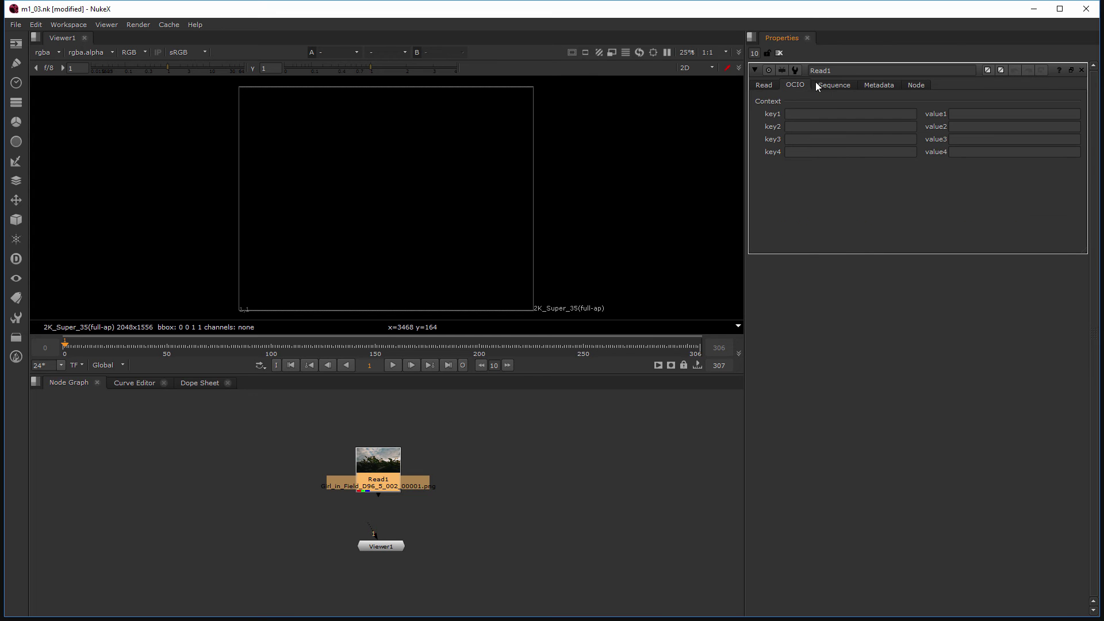
{"action": "left_click", "coordinate": [837, 84]}
{"action": "left_click", "coordinate": [887, 87]}
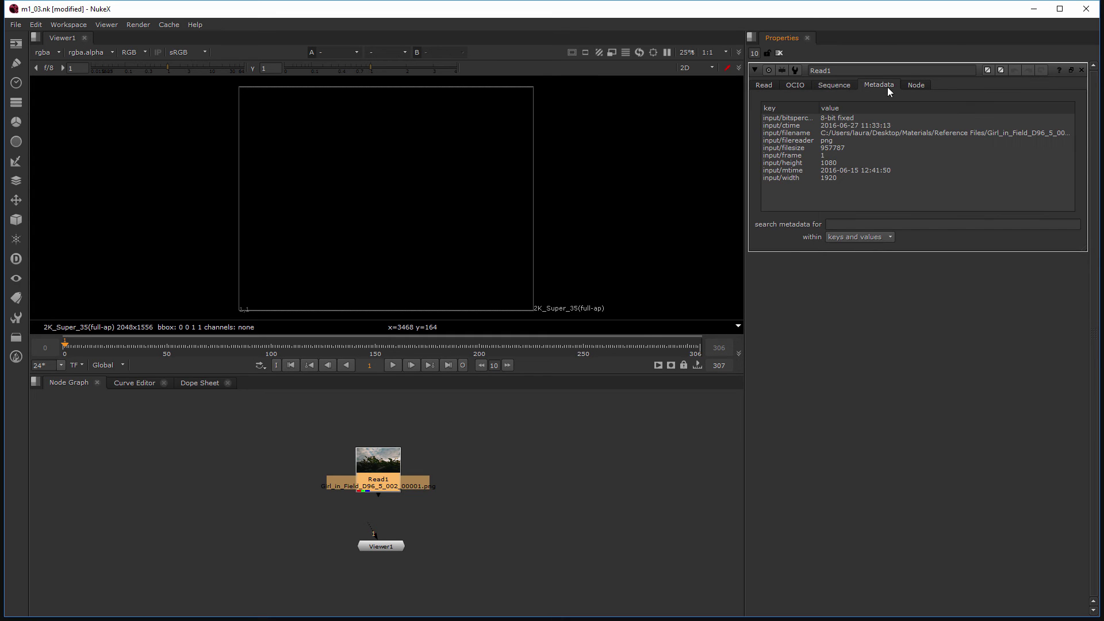
{"action": "left_click", "coordinate": [920, 86]}
{"action": "left_click", "coordinate": [765, 86]}
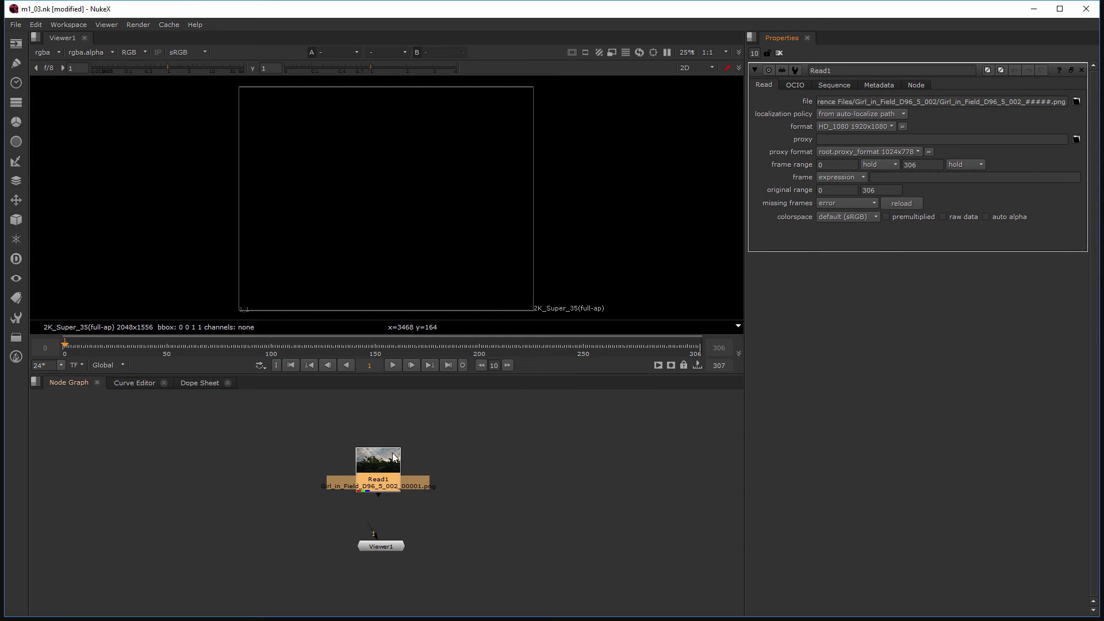
{"action": "left_click", "coordinate": [479, 480]}
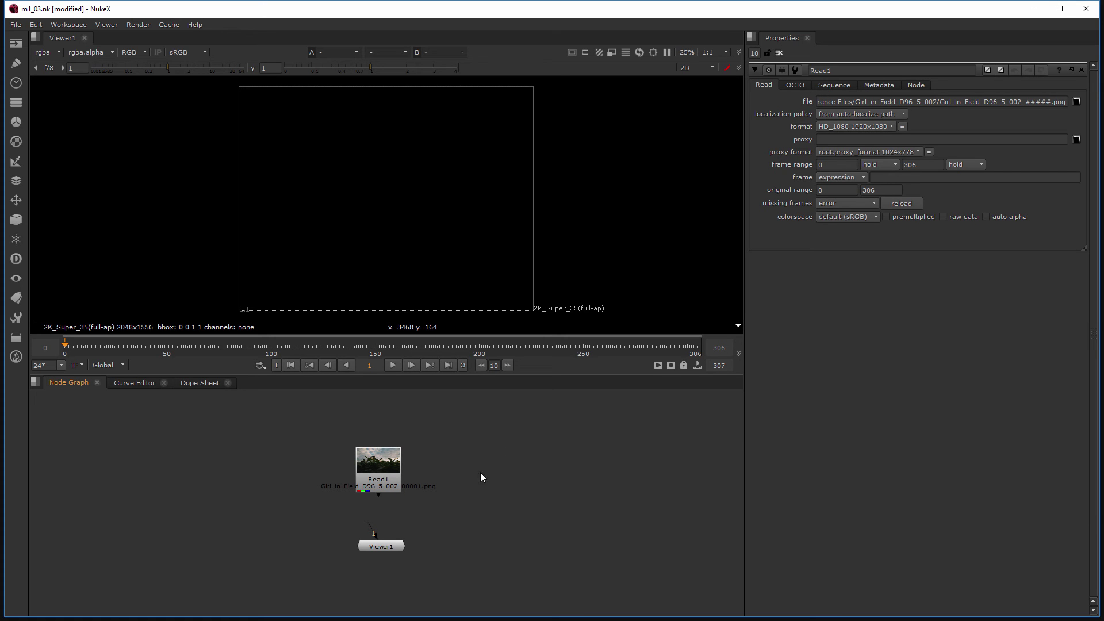
- Add a Read2 node loading Robot.exr from Reference Files and place it beside Read1
{"action": "key", "text": "Tab"}
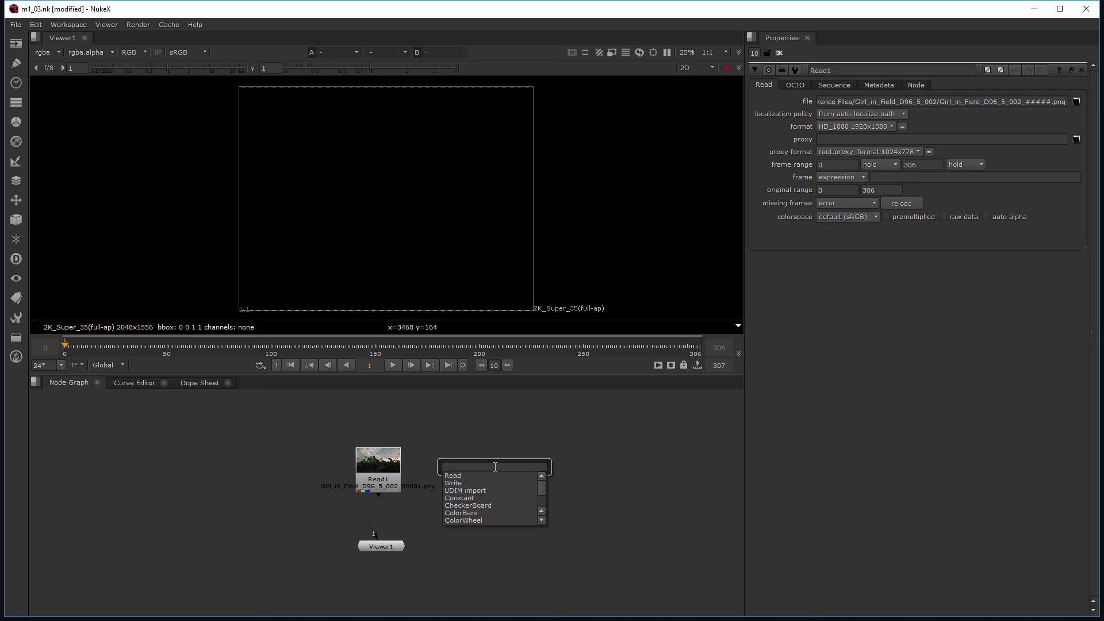
{"action": "type", "text": "Read"}
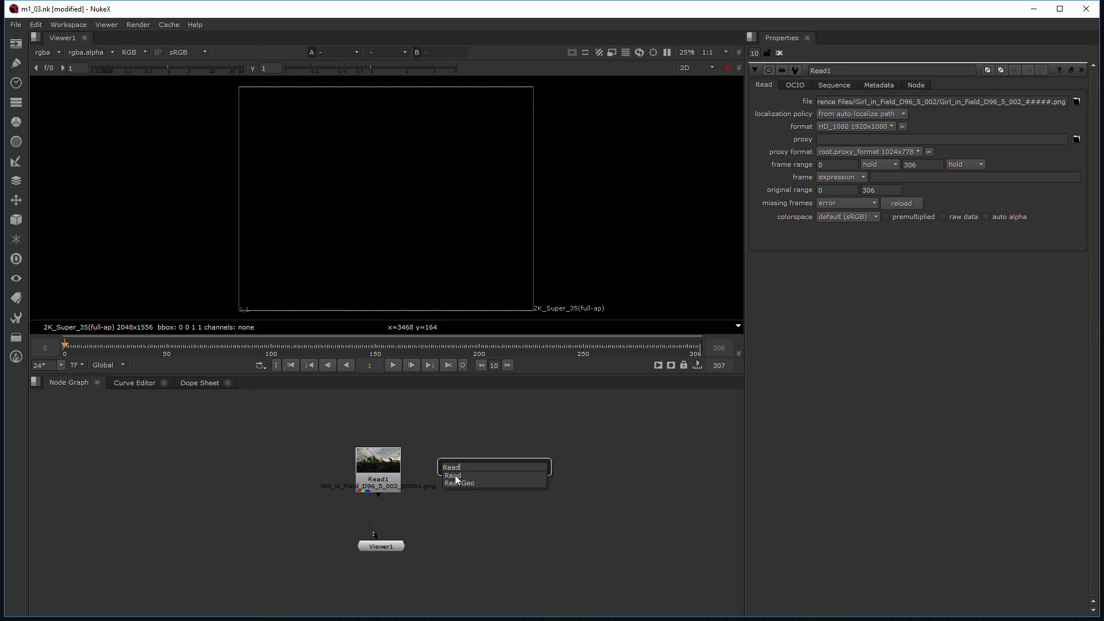
{"action": "left_click", "coordinate": [454, 475]}
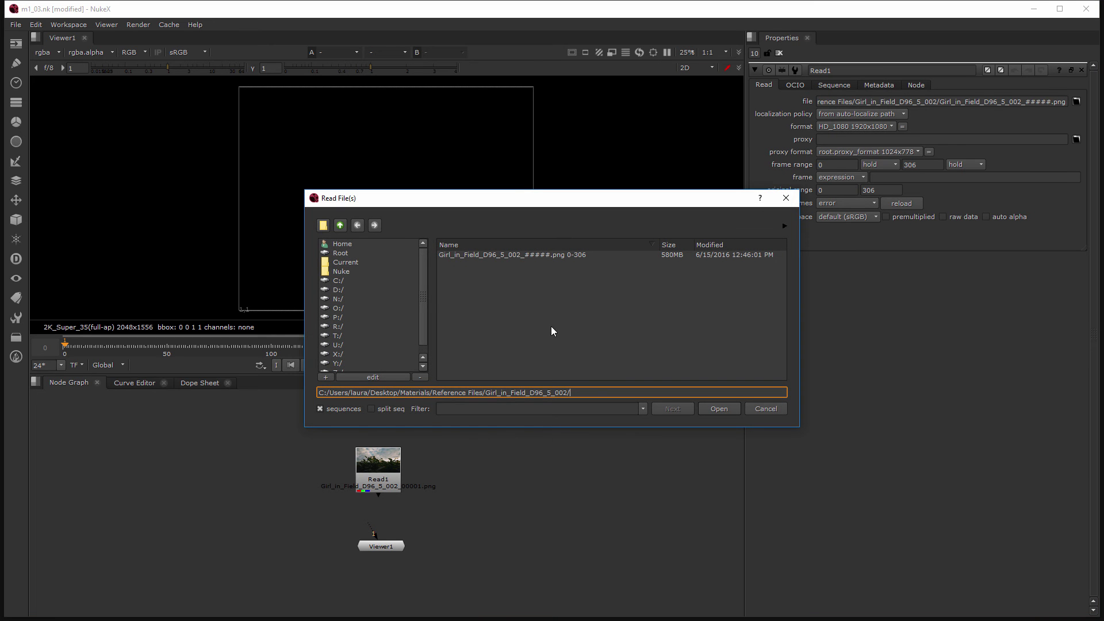
{"action": "left_click", "coordinate": [340, 226]}
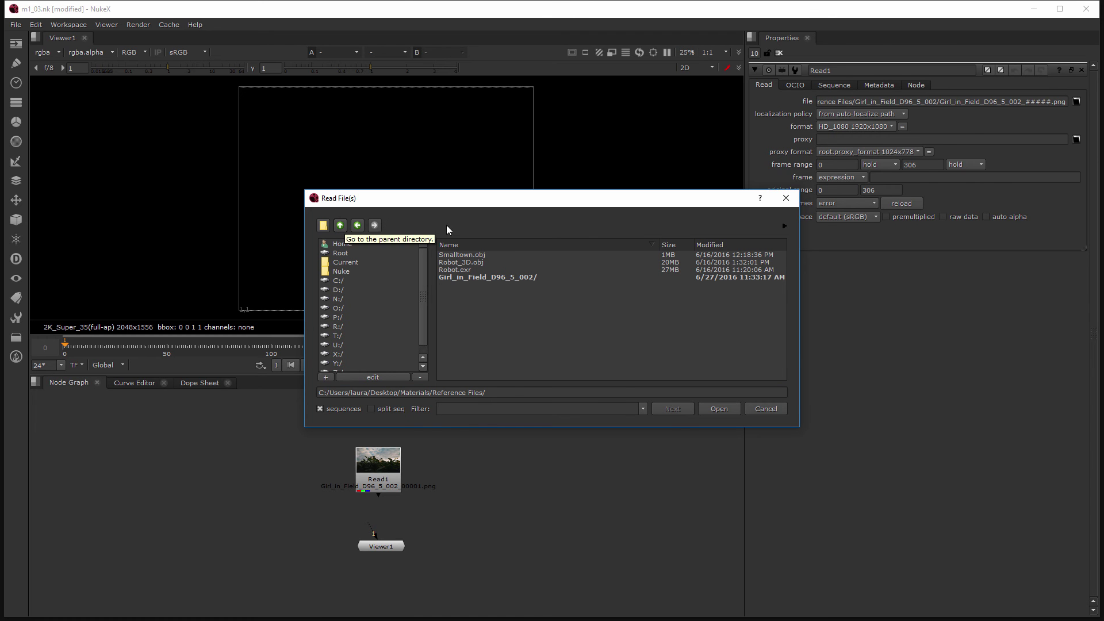
{"action": "left_click", "coordinate": [610, 270]}
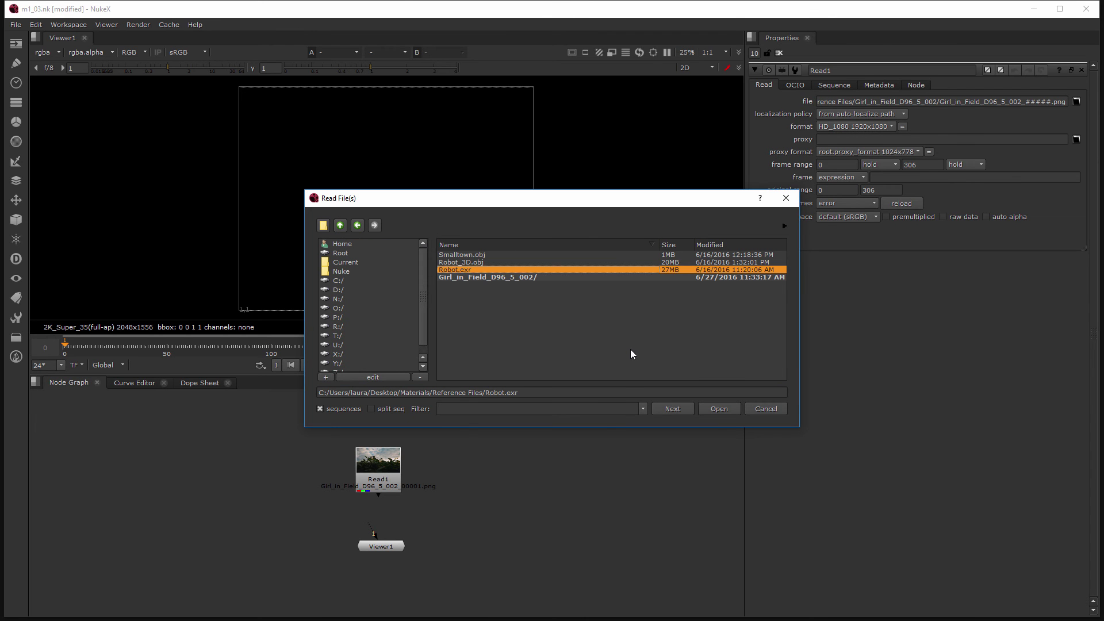
{"action": "left_click", "coordinate": [719, 408]}
{"action": "left_click_drag", "start_coordinate": [504, 449], "coordinate": [483, 468]}
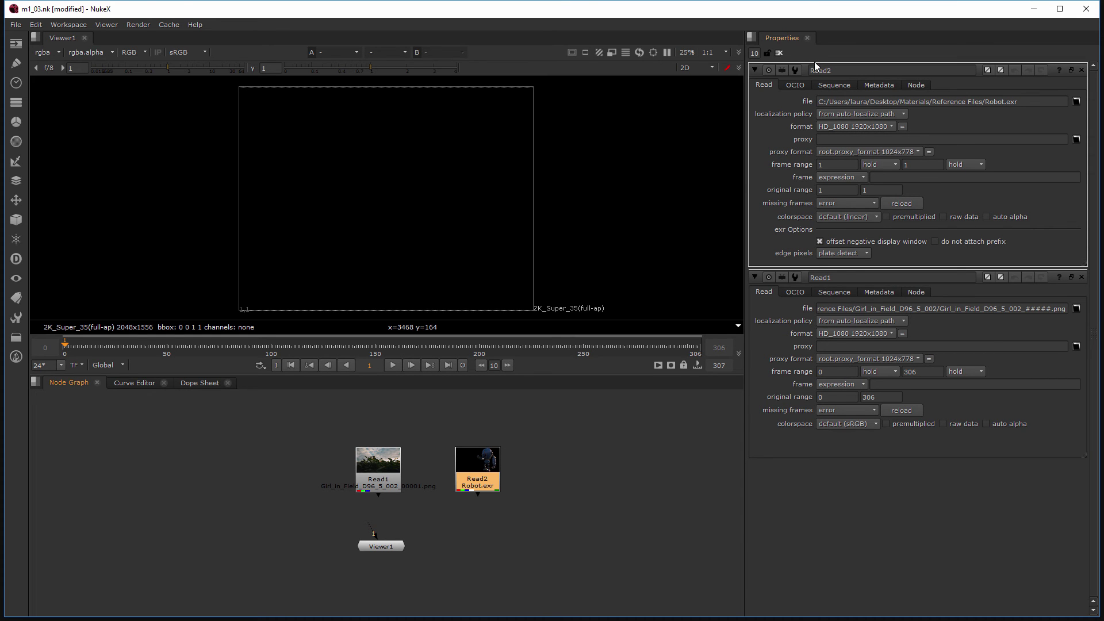
- Close the Read nodes' properties, reopen Read1 and Read2, then clear the Properties bin
{"action": "left_click", "coordinate": [1082, 70]}
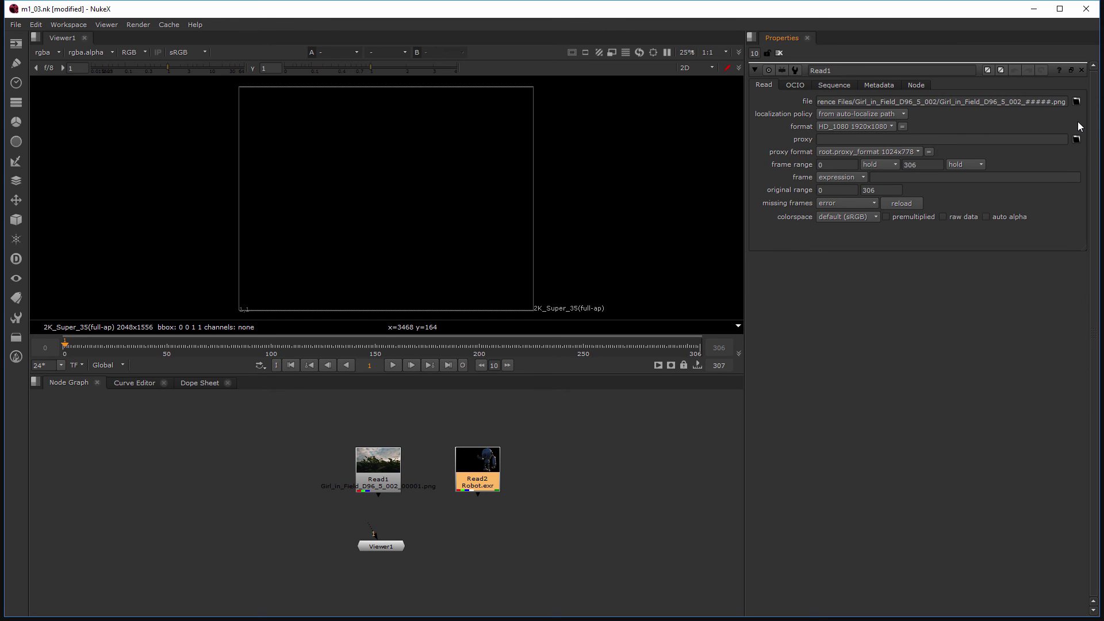
{"action": "left_click", "coordinate": [1081, 70]}
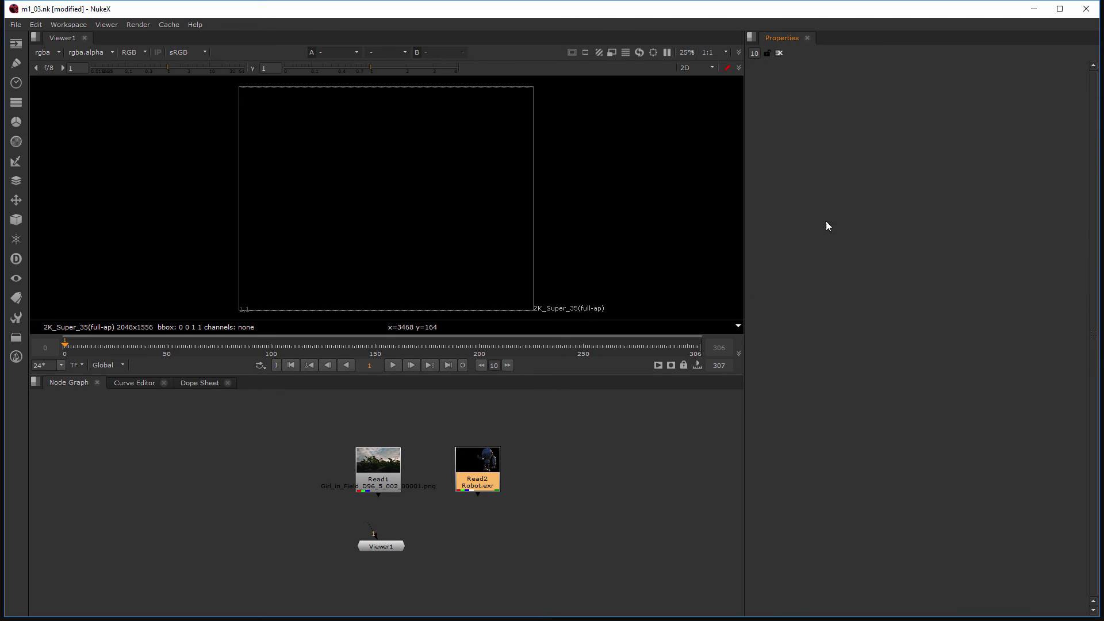
{"action": "left_click_drag", "start_coordinate": [478, 479], "coordinate": [475, 481]}
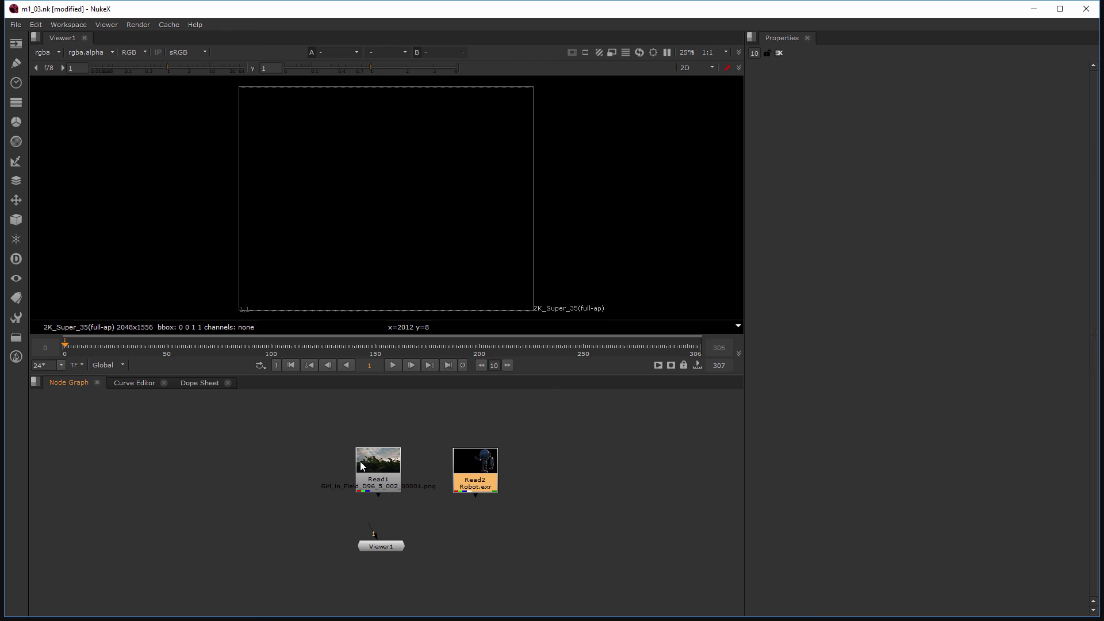
{"action": "left_click", "coordinate": [369, 481]}
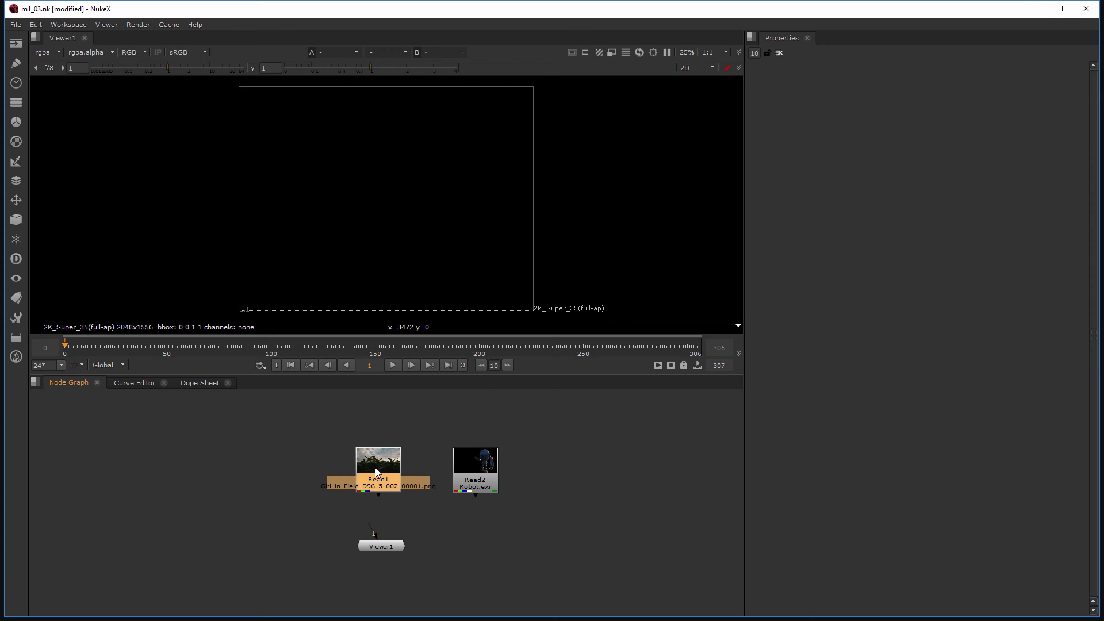
{"action": "double_click", "coordinate": [378, 472]}
{"action": "double_click", "coordinate": [487, 474]}
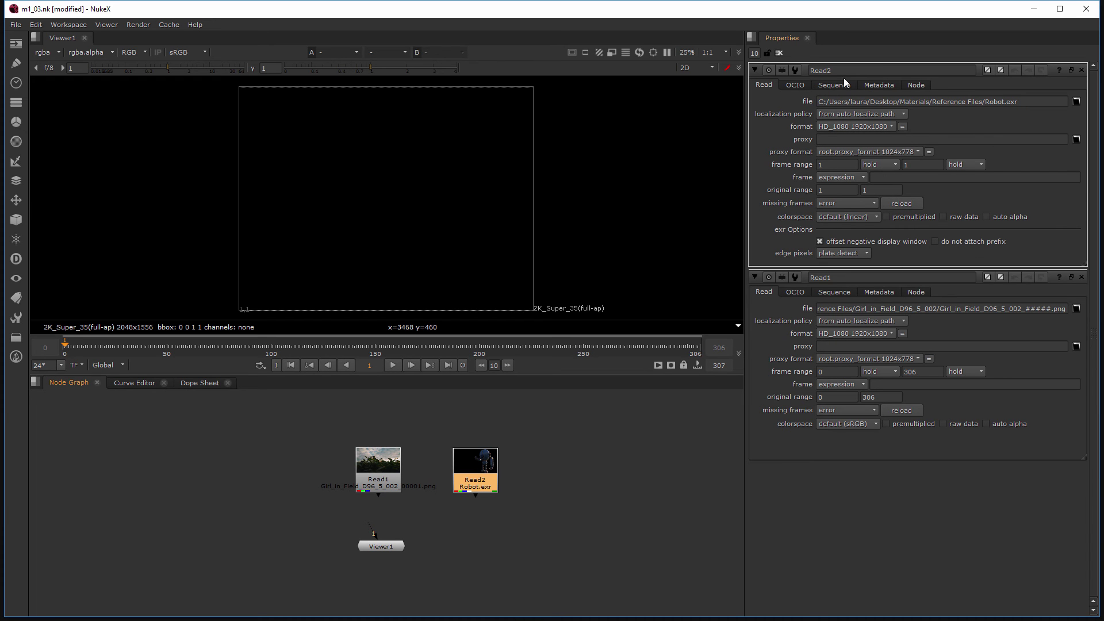
{"action": "left_click", "coordinate": [779, 53]}
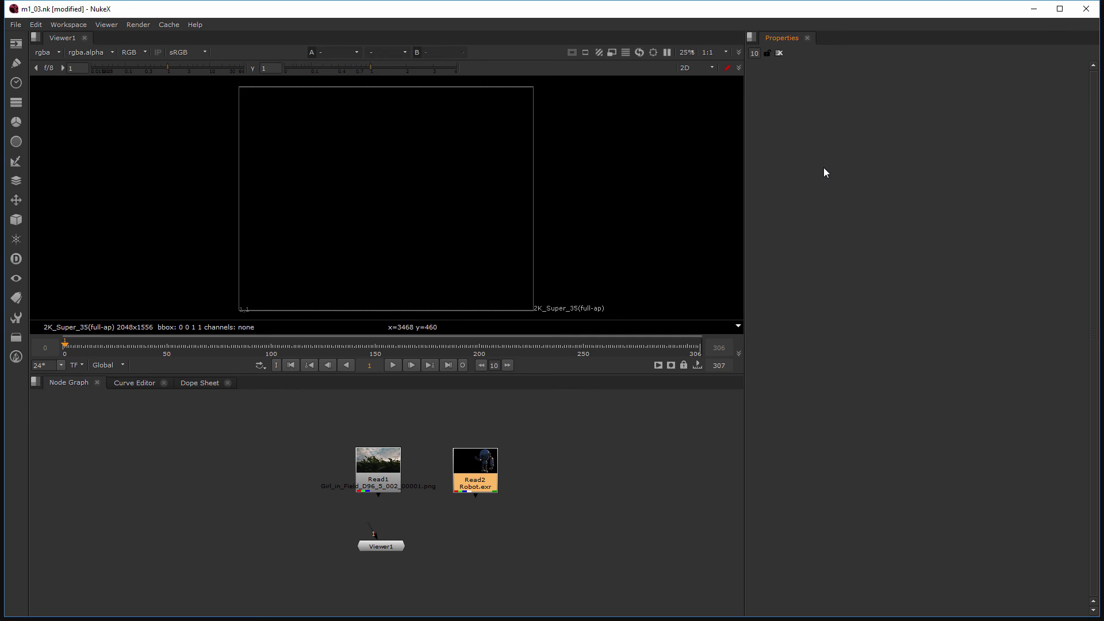
{"action": "left_click", "coordinate": [623, 575]}
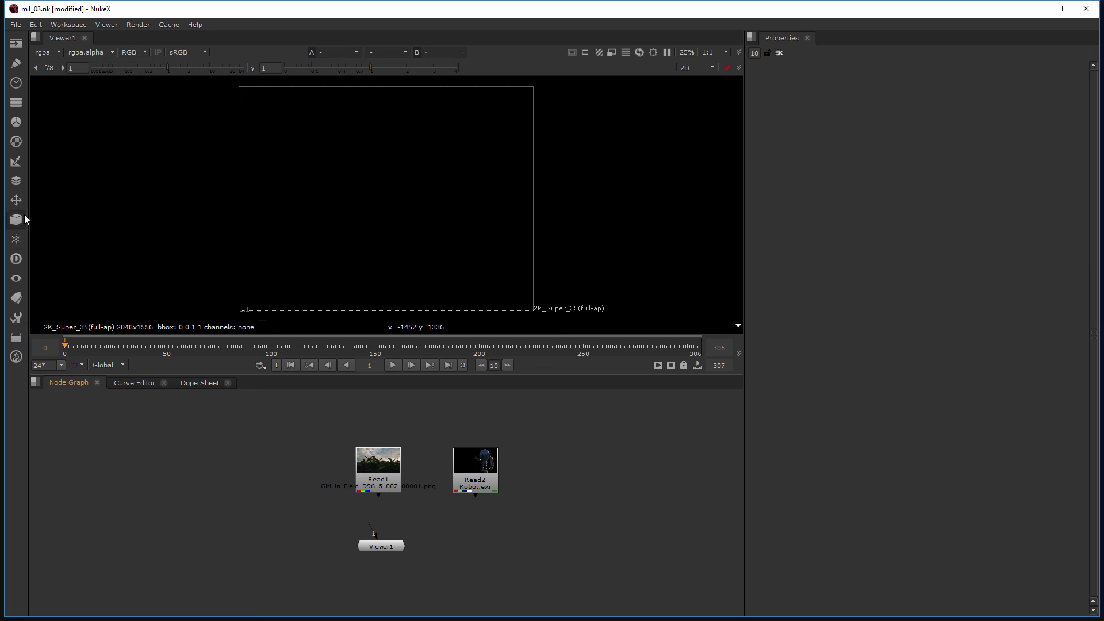
- Browse the Image, Draw and Time node menus in the left toolbar
{"action": "left_click", "coordinate": [21, 51]}
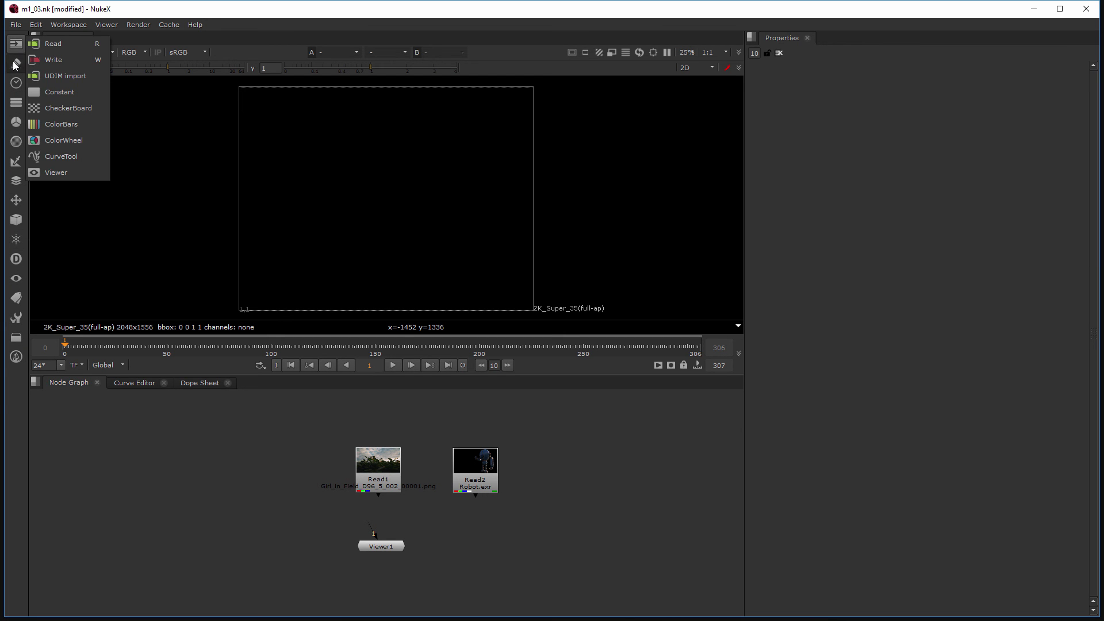
{"action": "left_click", "coordinate": [16, 63]}
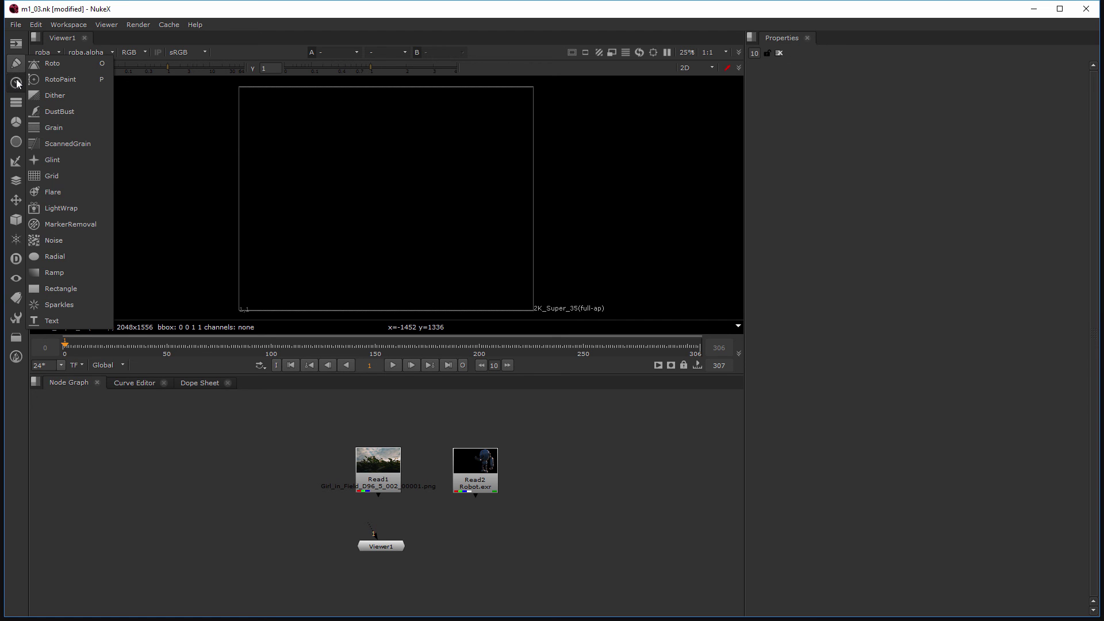
{"action": "left_click", "coordinate": [17, 83]}
{"action": "left_click", "coordinate": [16, 43]}
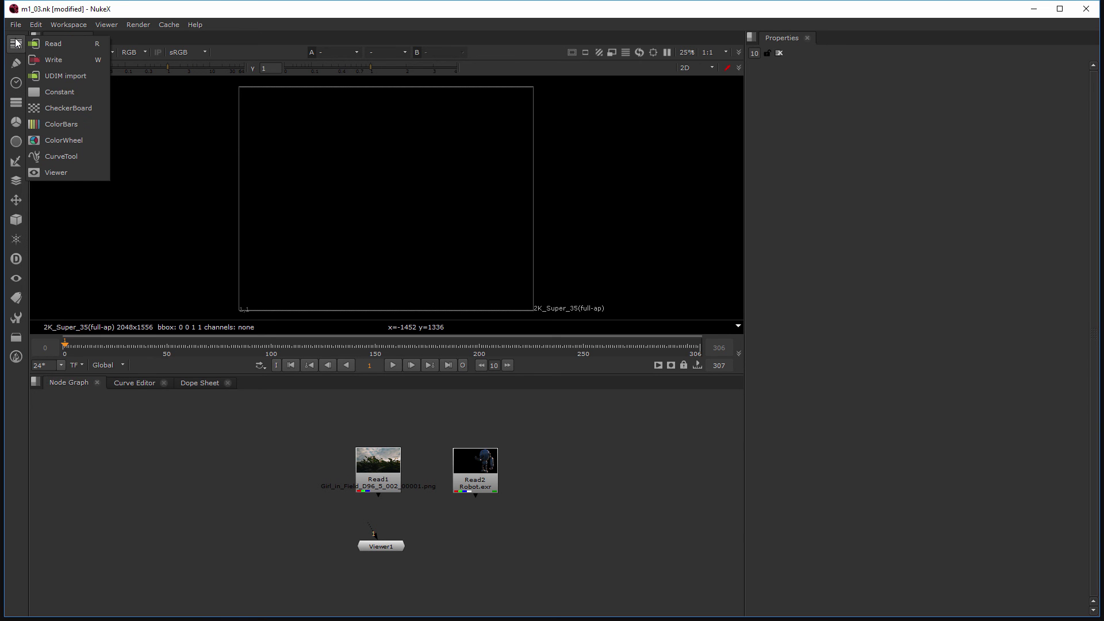
- Create a Read3 node loading Robot.exr and move it beside Read2
{"action": "left_click", "coordinate": [57, 44]}
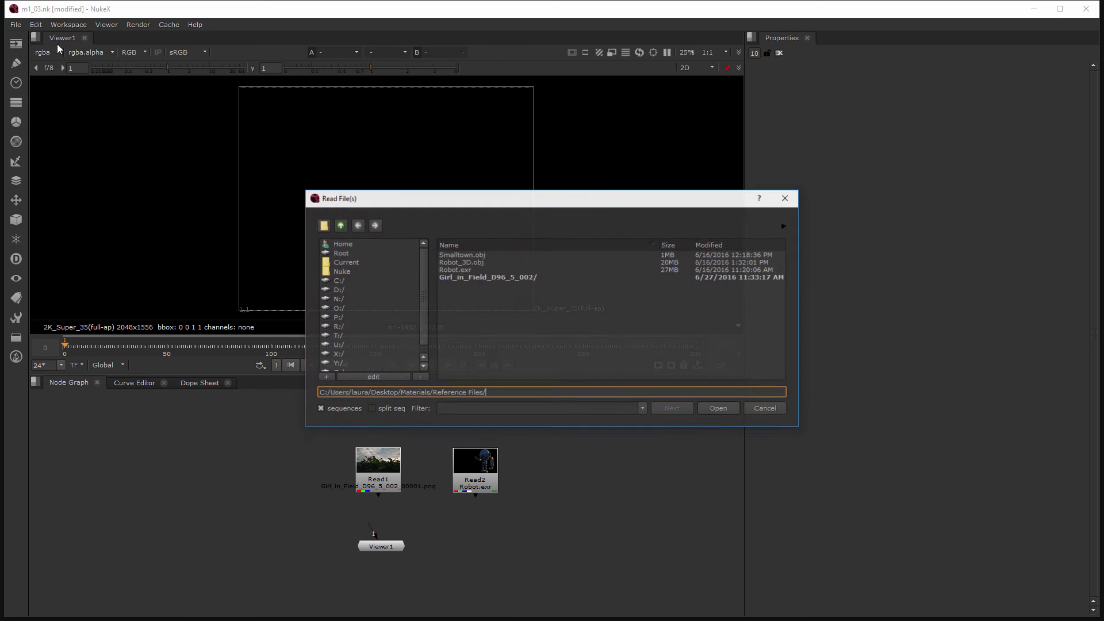
{"action": "left_click", "coordinate": [460, 270]}
{"action": "left_click", "coordinate": [721, 408]}
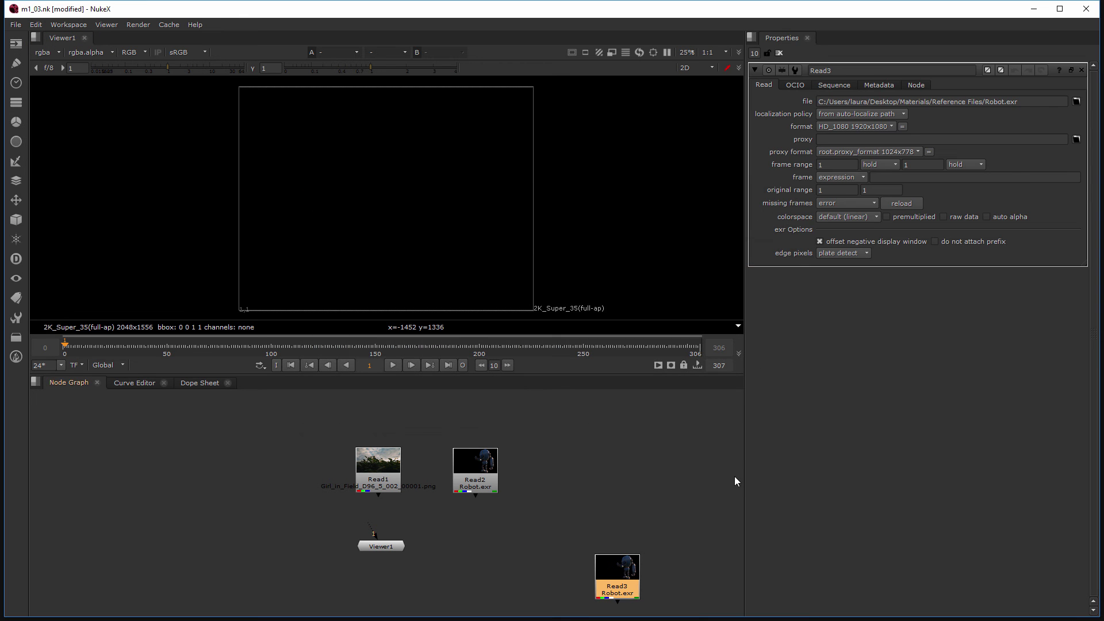
{"action": "left_click_drag", "start_coordinate": [626, 577], "coordinate": [567, 472]}
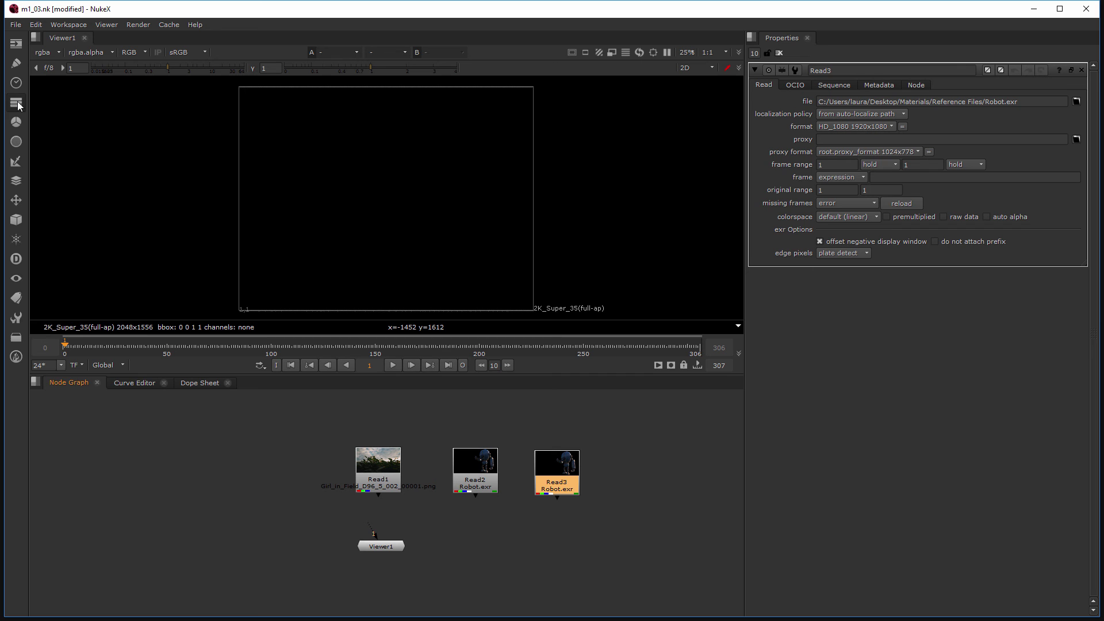
- Open and dismiss the Merge node menu, then nudge Read3 slightly up and left
{"action": "left_click", "coordinate": [17, 180]}
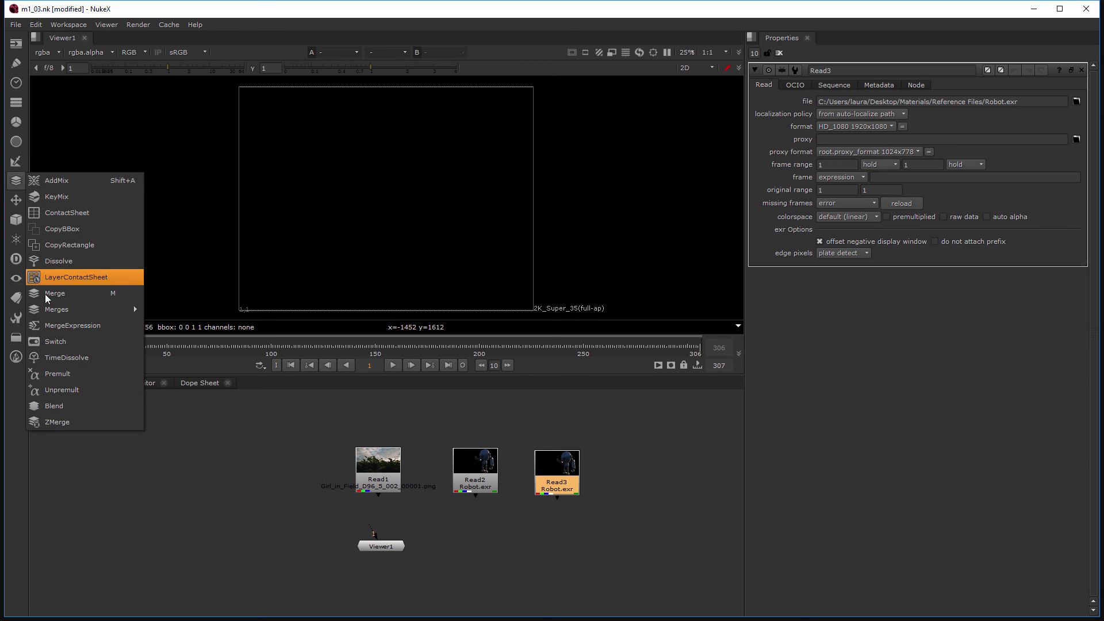
{"action": "left_click", "coordinate": [217, 434]}
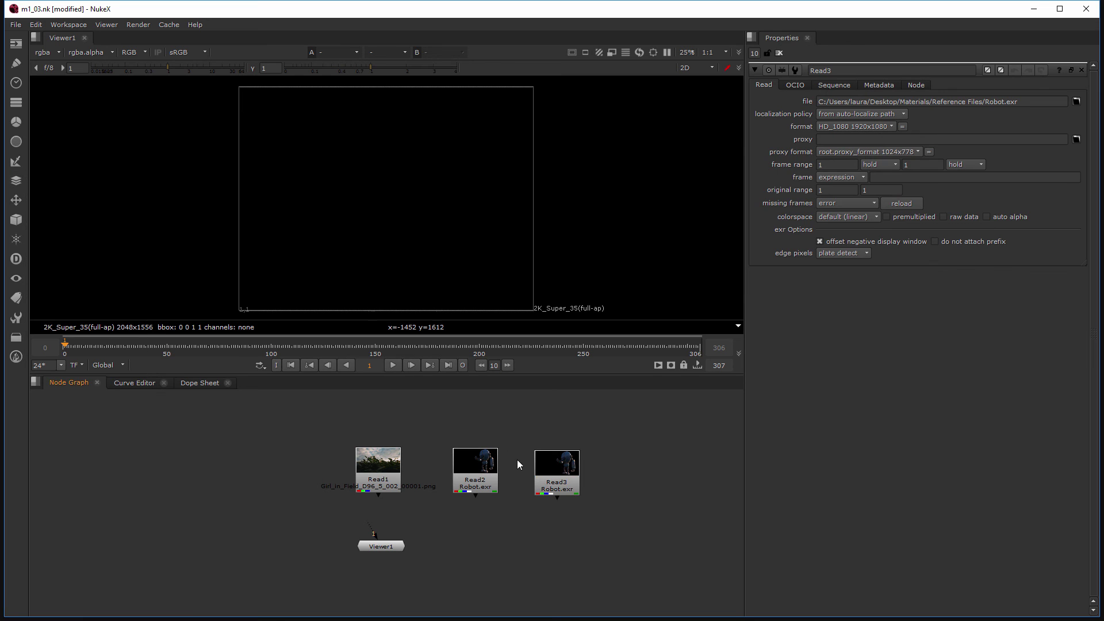
{"action": "left_click_drag", "start_coordinate": [553, 473], "coordinate": [553, 469]}
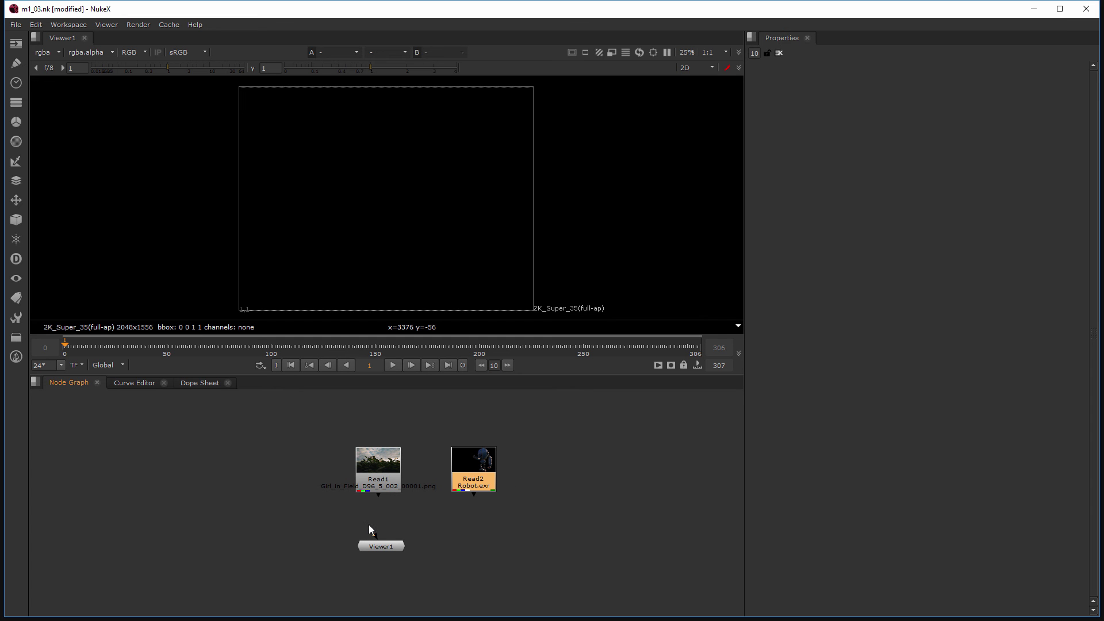
- Connect Viewer1 to Read1, preview Read2's robot, then switch the viewer back to Read1
{"action": "left_click_drag", "start_coordinate": [371, 522], "coordinate": [379, 486]}
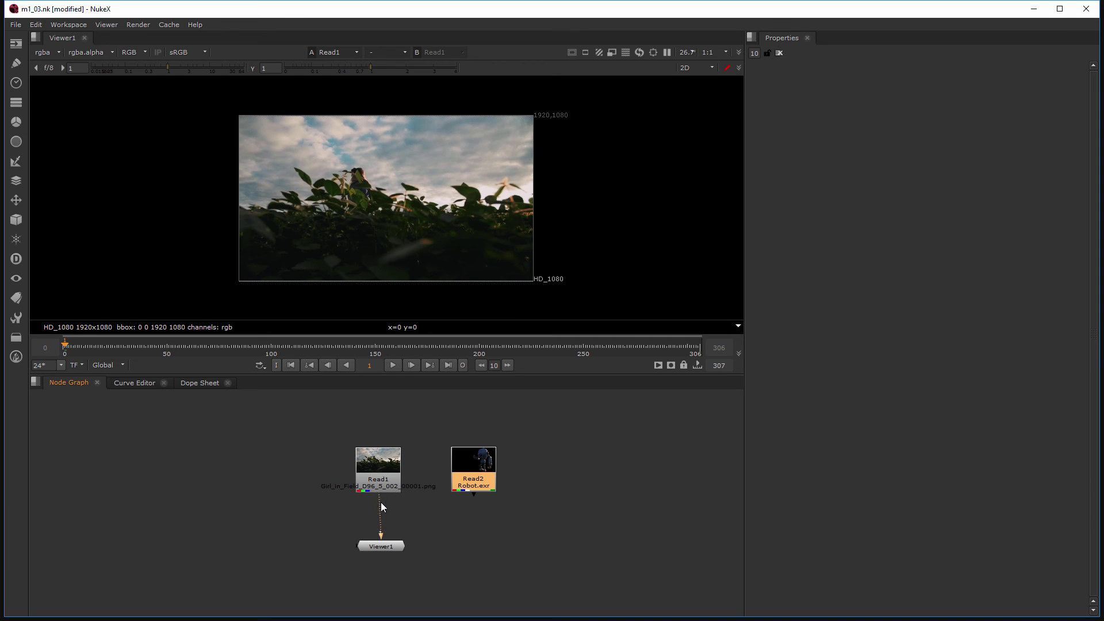
{"action": "left_click_drag", "start_coordinate": [379, 501], "coordinate": [471, 480]}
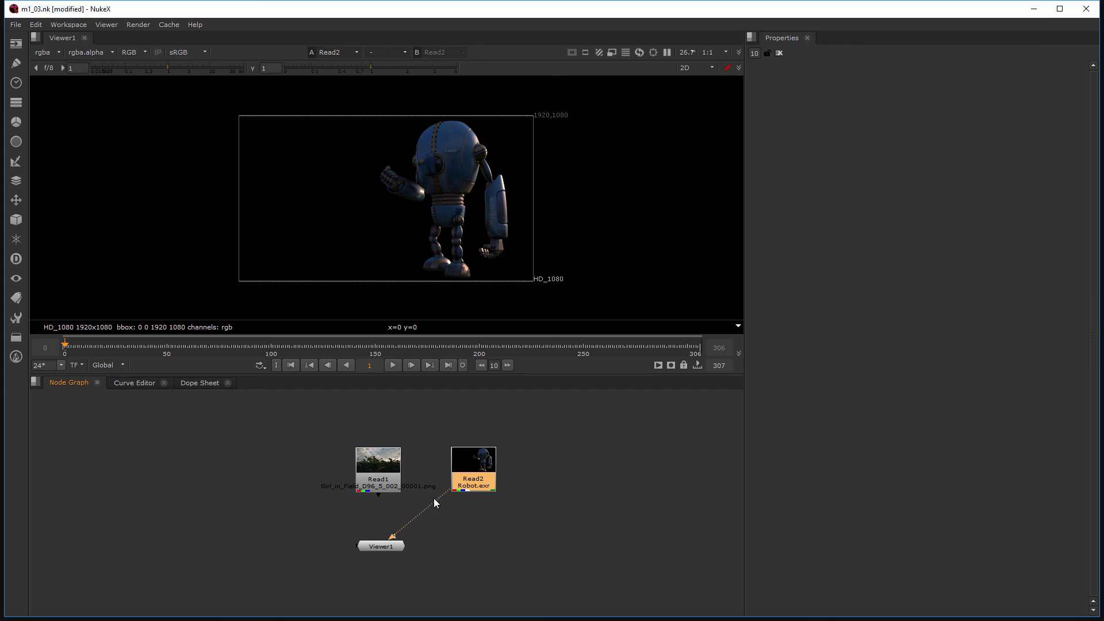
{"action": "left_click_drag", "start_coordinate": [443, 494], "coordinate": [391, 477]}
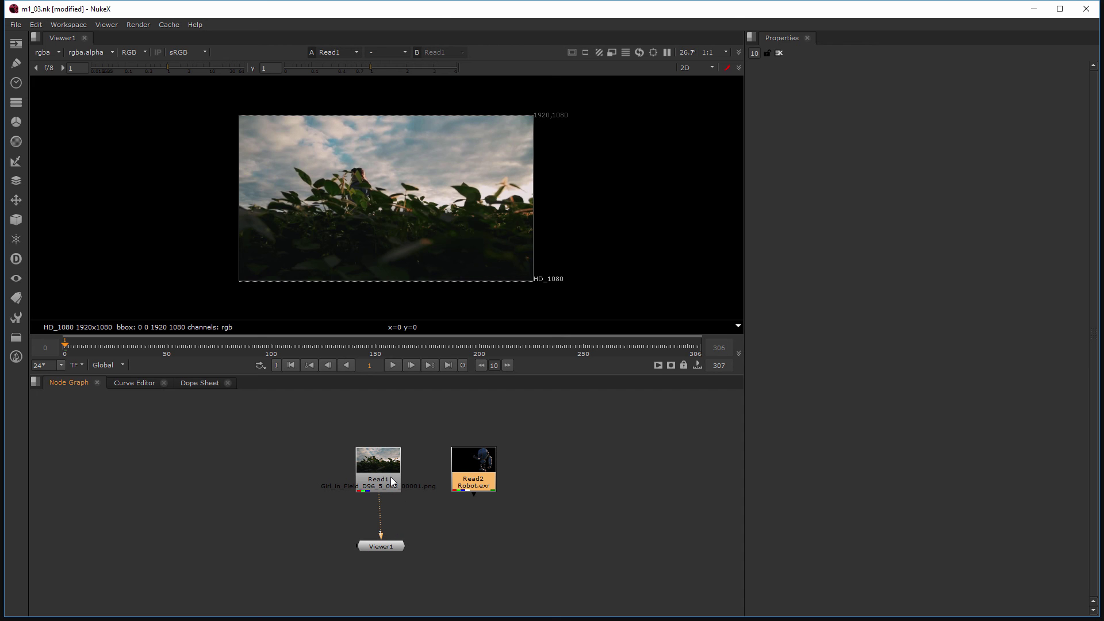